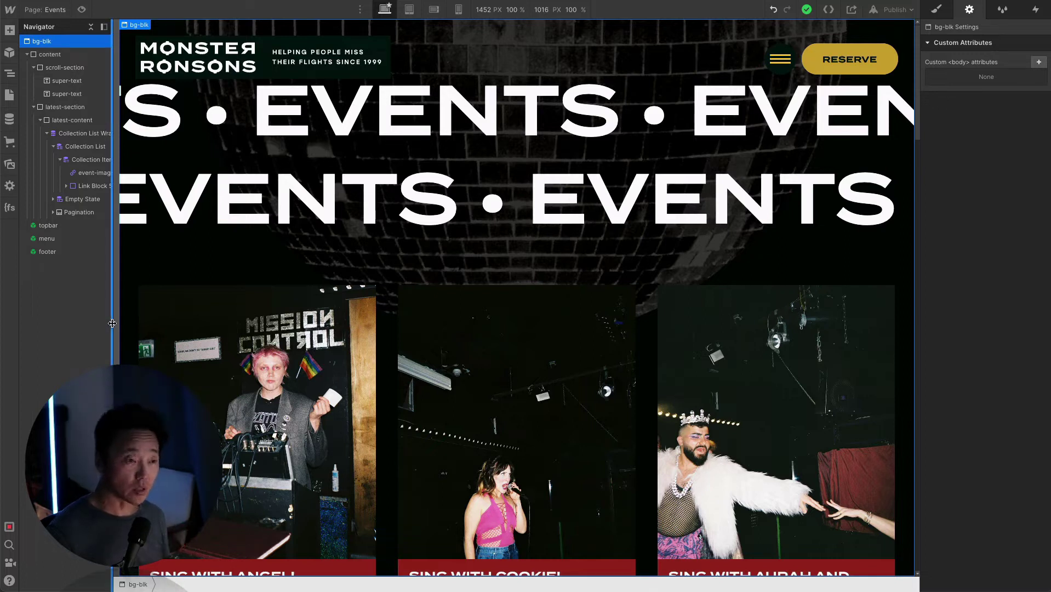
pyautogui.scroll(-3, 320, 423)
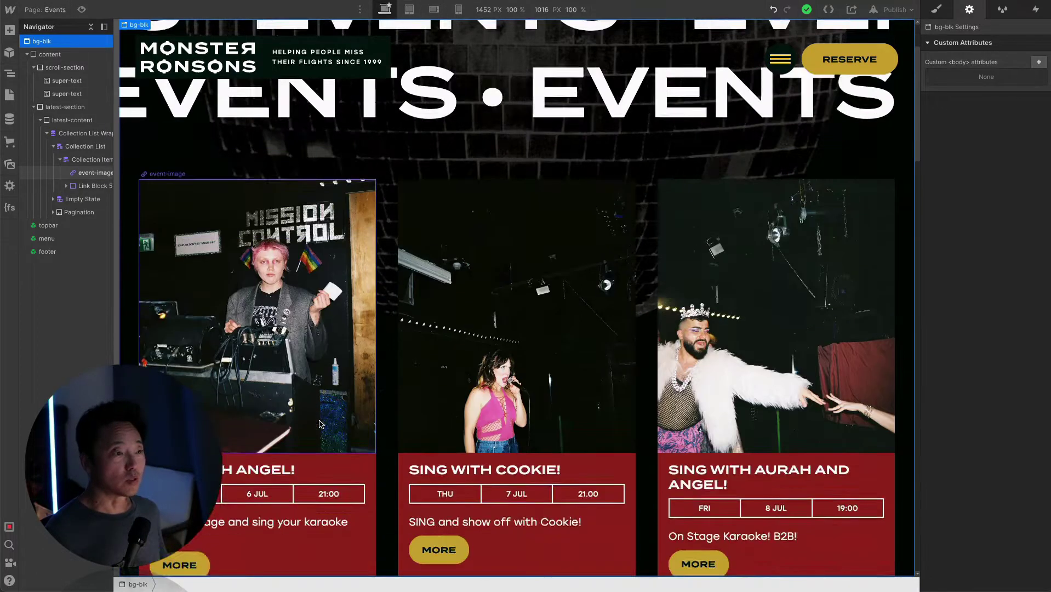
pyautogui.scroll(-3, 320, 423)
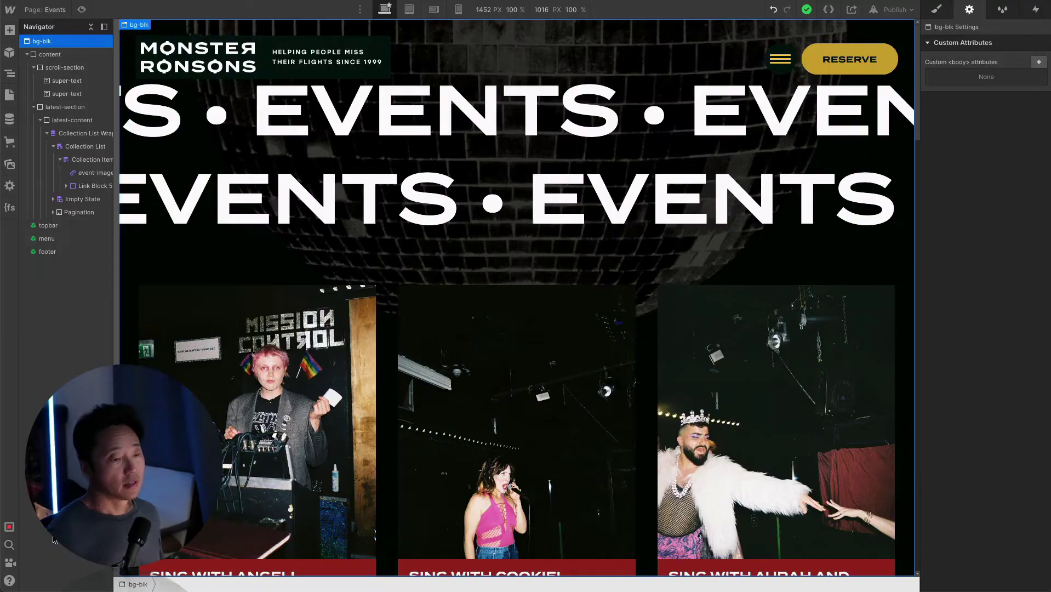
pyautogui.scroll(-1, 310, 401)
pyautogui.scroll(-2, 310, 401)
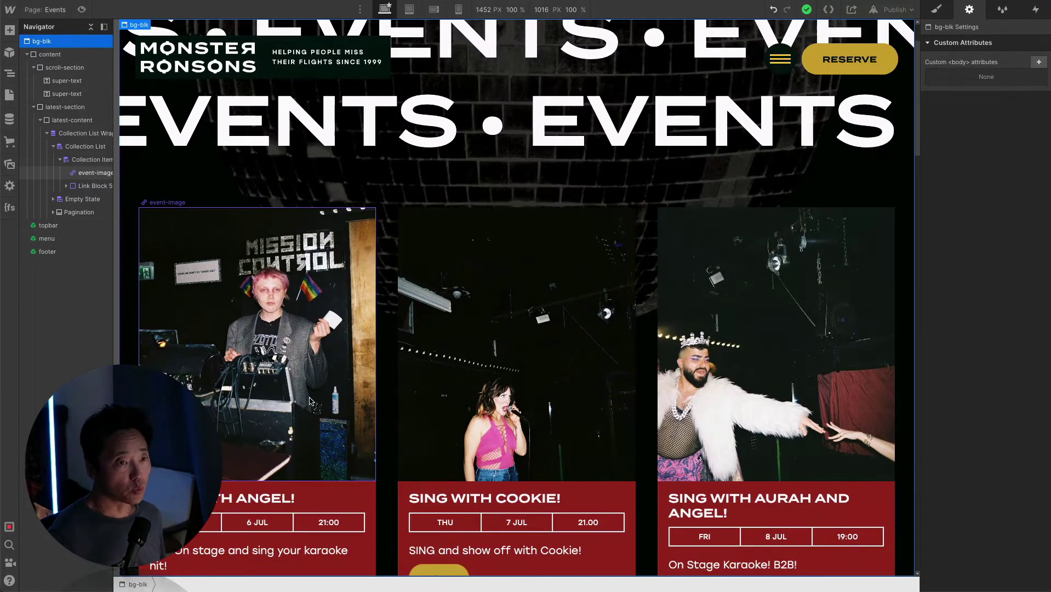
pyautogui.scroll(-2, 311, 401)
pyautogui.scroll(-1, 310, 401)
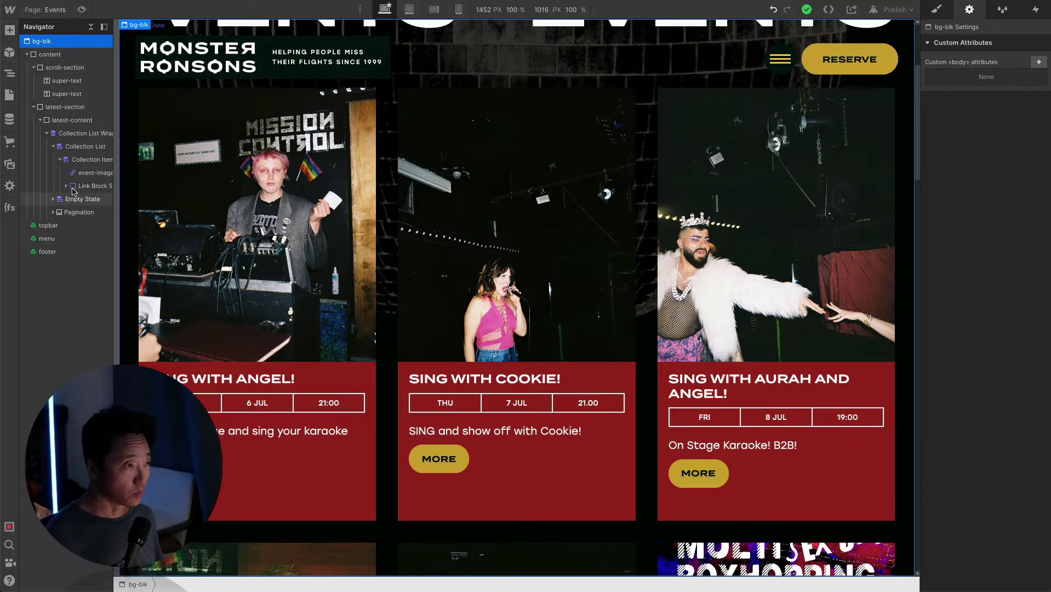
# - After viewing the Posts collection settings, select the Collection List Wrapper and its Collection Item
pyautogui.click(8, 120)
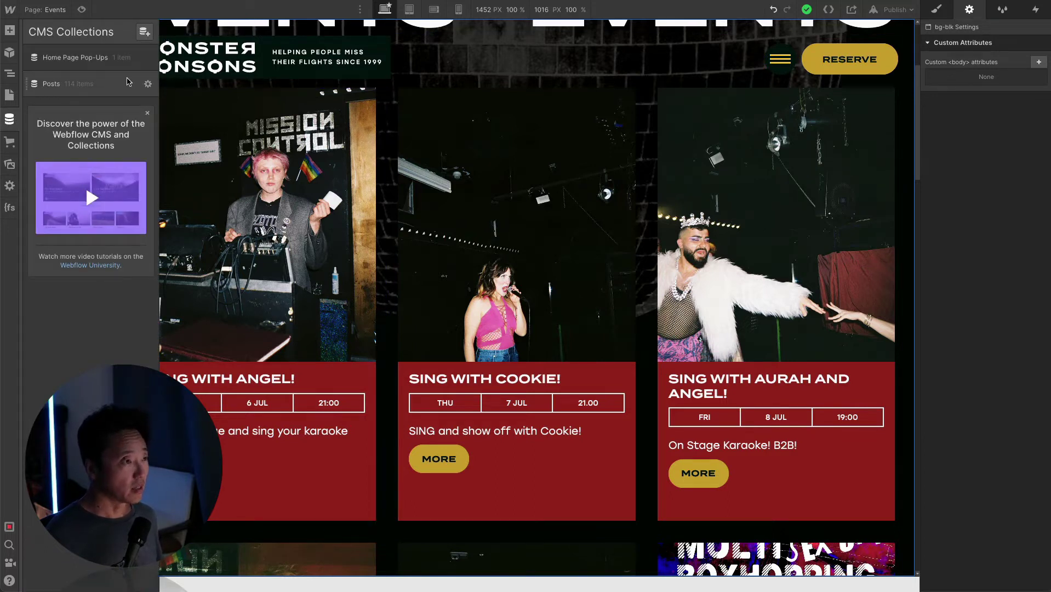
pyautogui.click(148, 83)
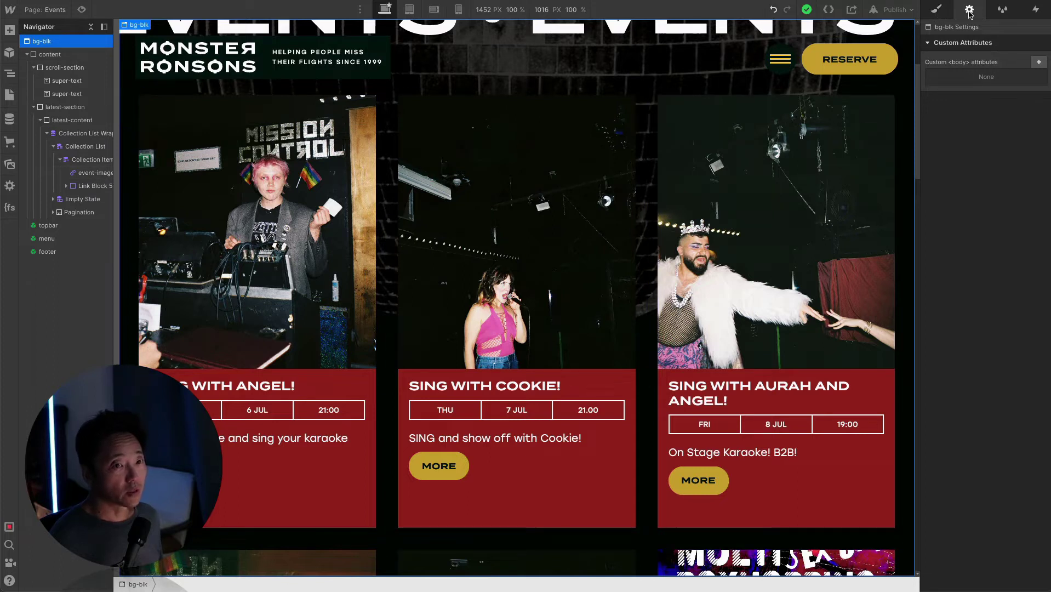
pyautogui.click(936, 10)
pyautogui.click(970, 10)
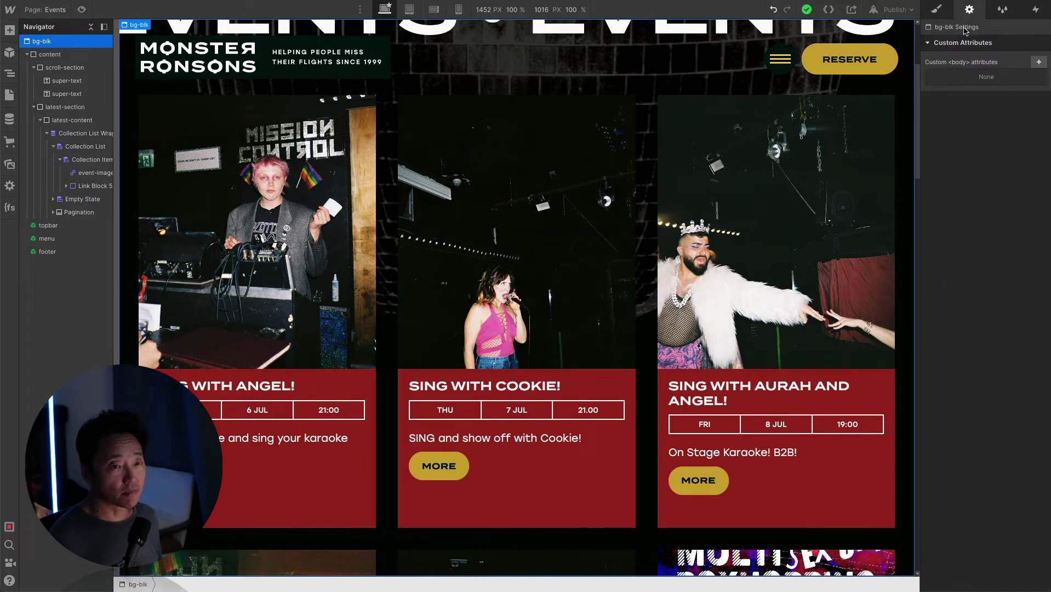
pyautogui.click(81, 133)
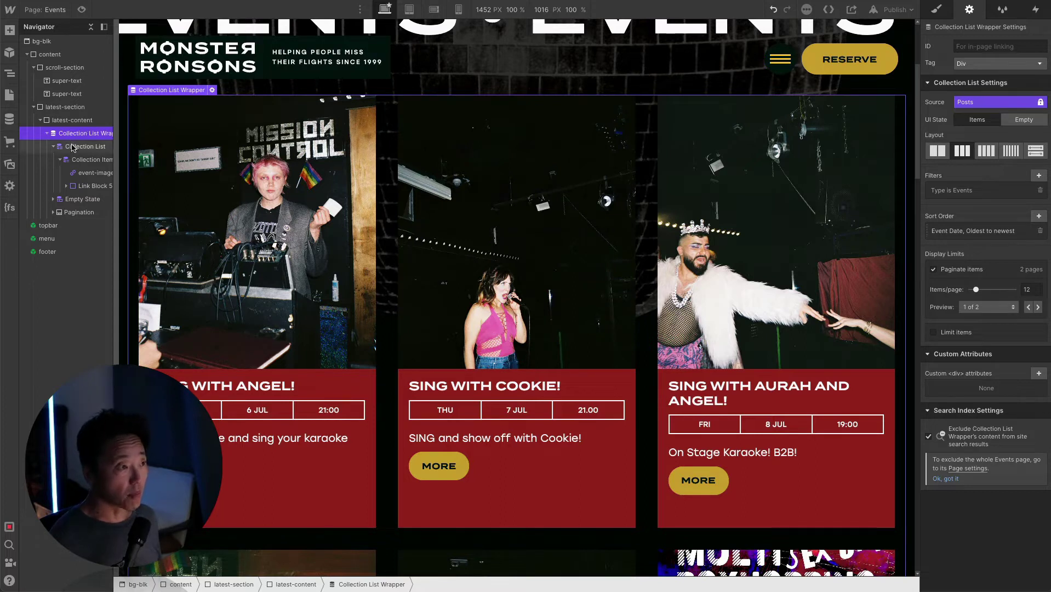
pyautogui.click(76, 159)
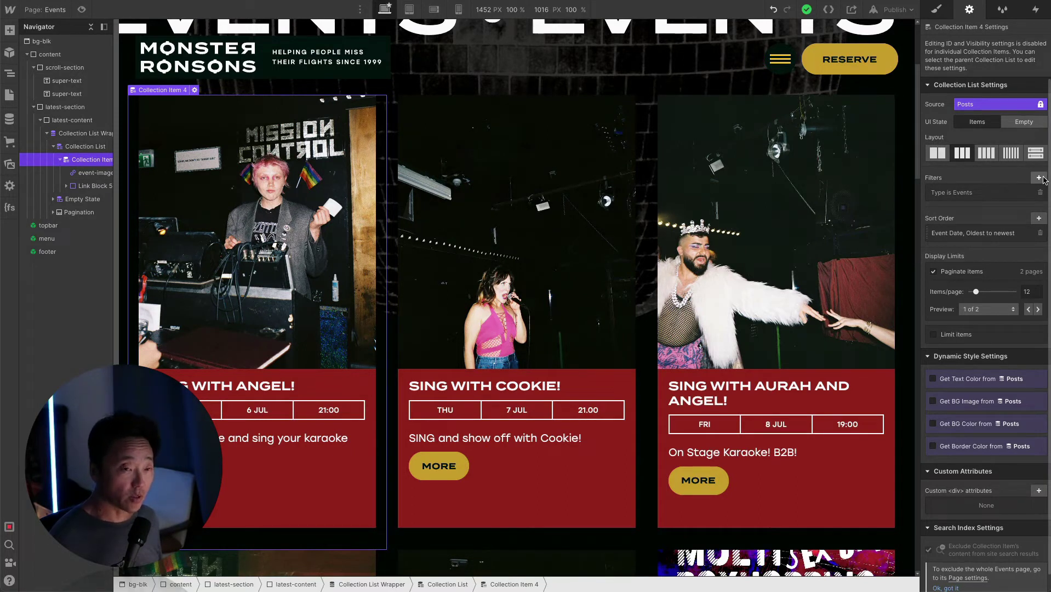
# - Add a filter: Event Date is after or equal to 0 days in the future
pyautogui.click(1039, 178)
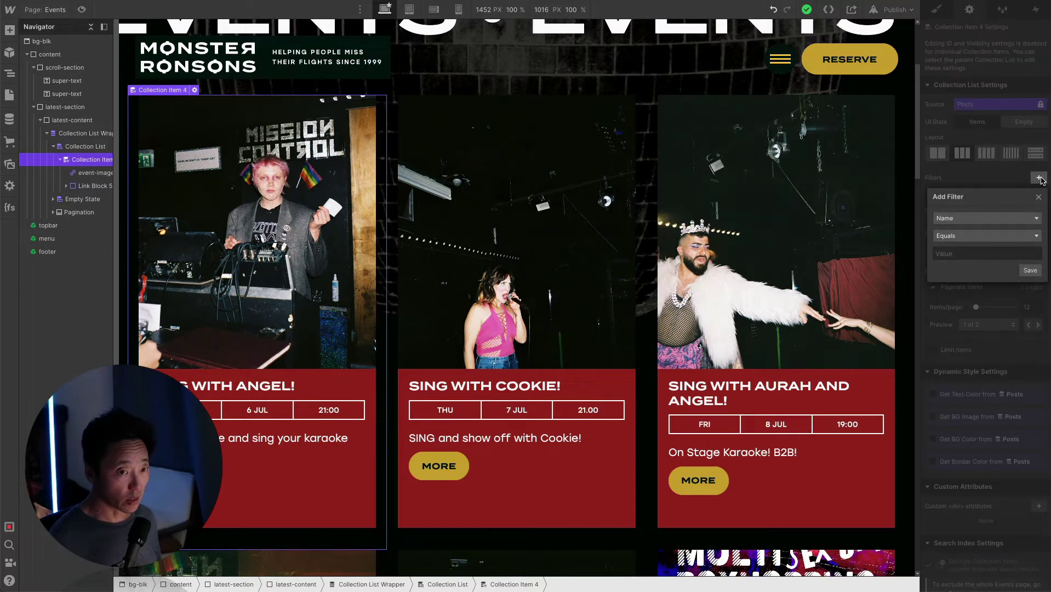
pyautogui.click(1012, 218)
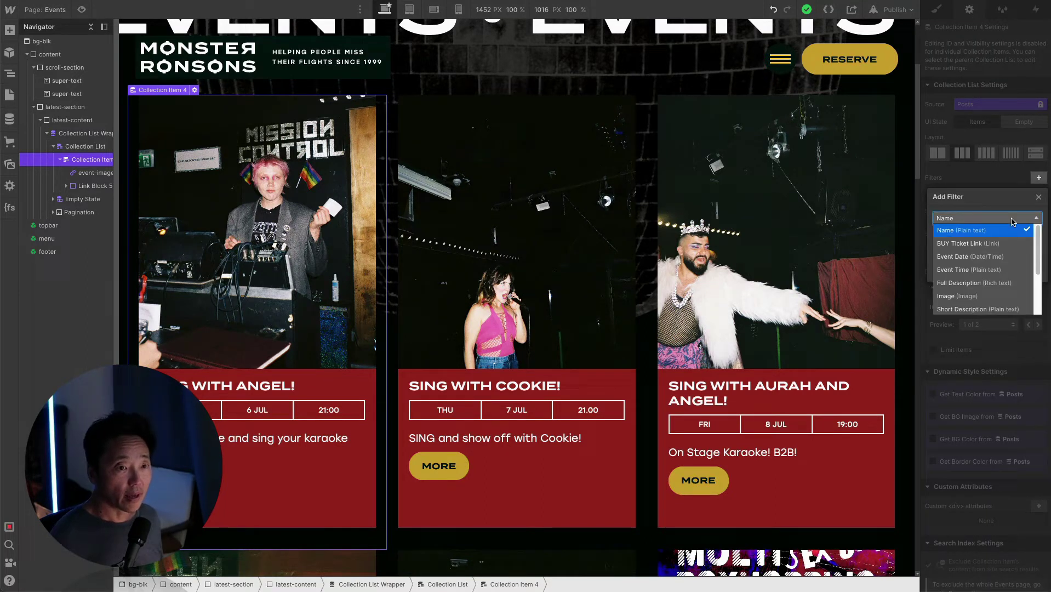
pyautogui.click(990, 257)
pyautogui.click(983, 237)
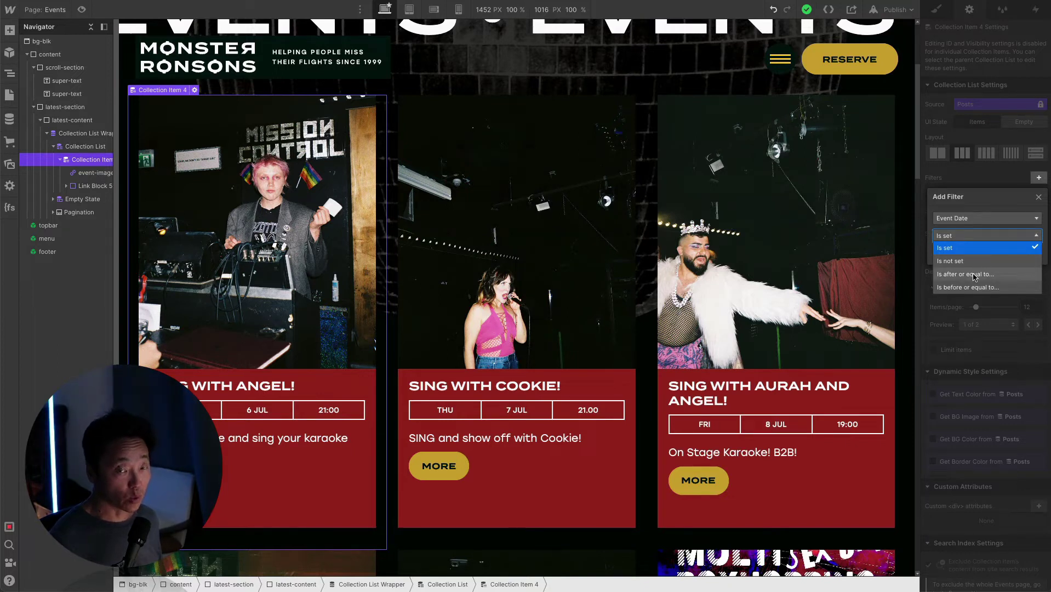
pyautogui.click(974, 275)
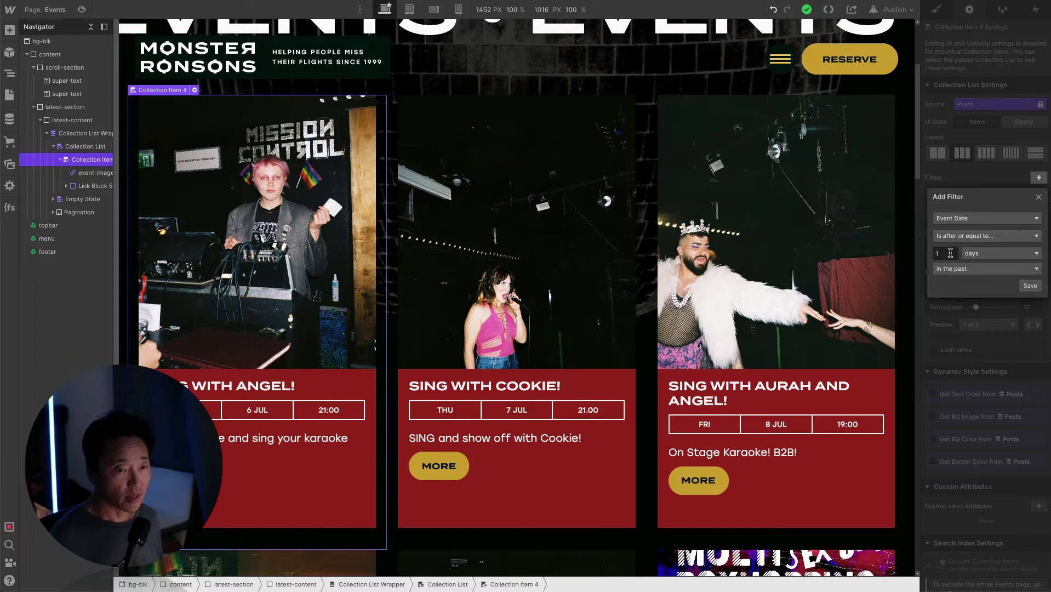
pyautogui.click(944, 252)
pyautogui.press('BackSpace')
pyautogui.write('0')
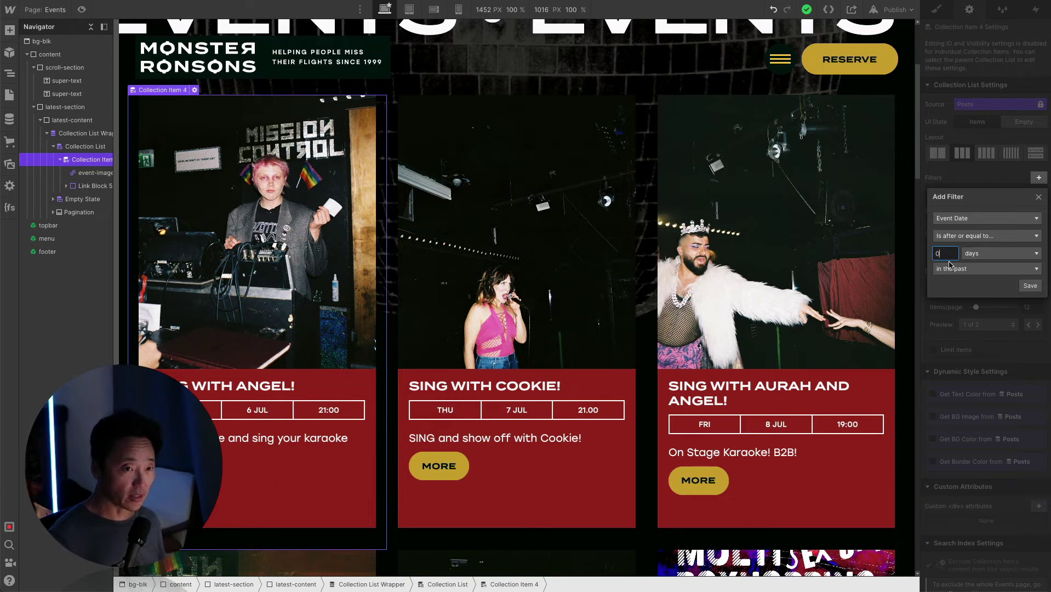
pyautogui.click(965, 270)
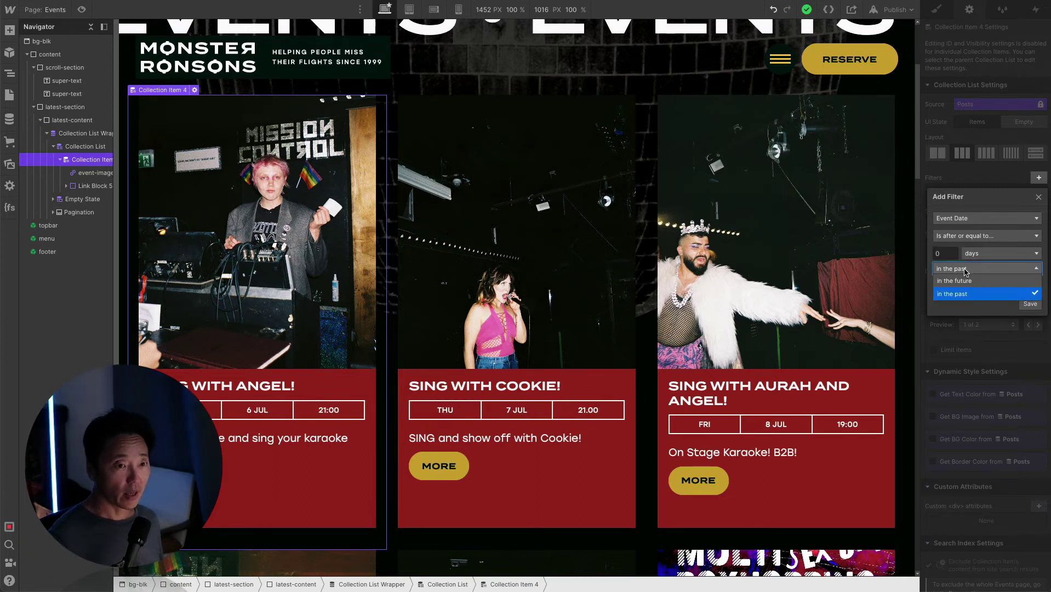
pyautogui.click(964, 282)
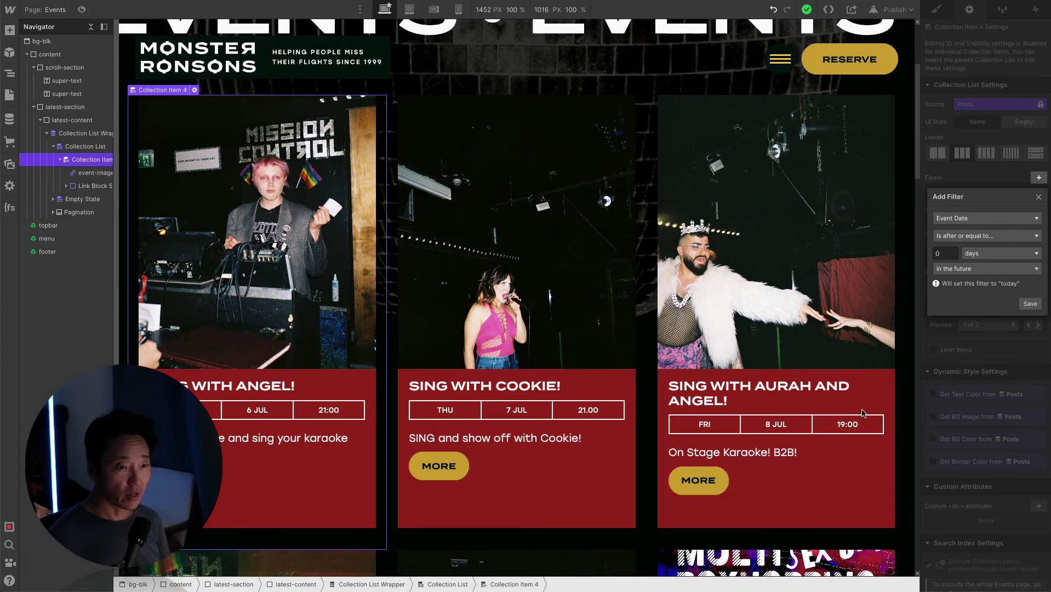
# - Save the Event Date filter so the events list starts at 14 July
pyautogui.click(1030, 305)
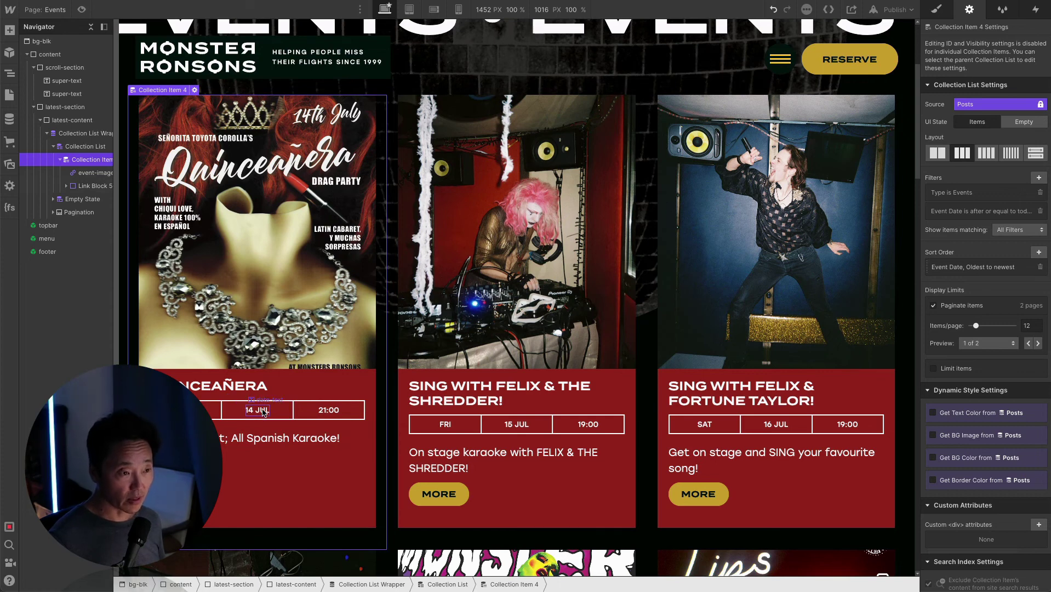
pyautogui.scroll(-5, 697, 460)
pyautogui.scroll(-3, 697, 461)
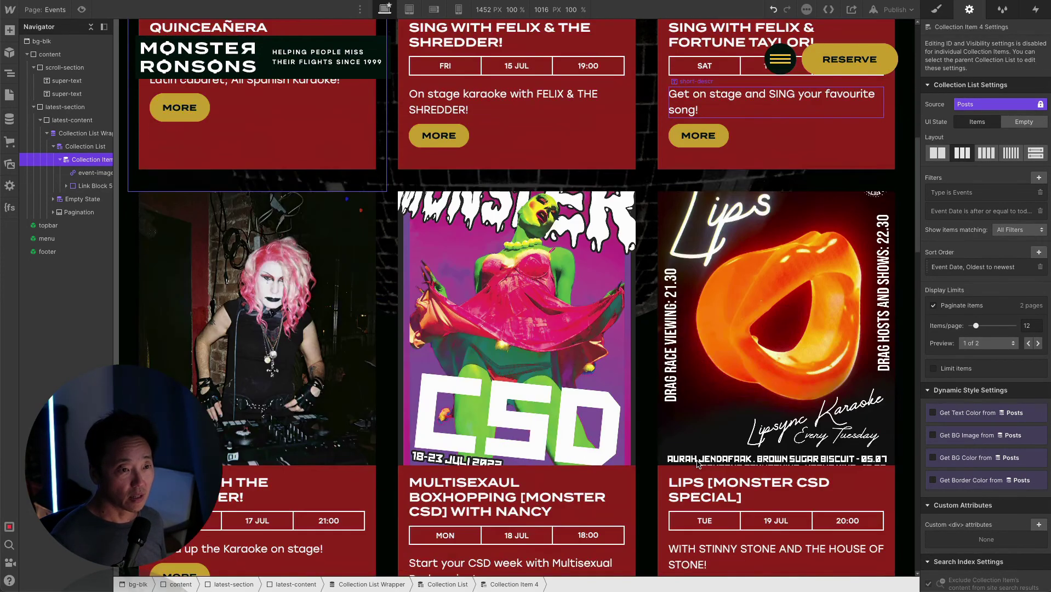
pyautogui.scroll(-4, 696, 461)
pyautogui.scroll(-3, 696, 460)
pyautogui.scroll(-3, 696, 460)
pyautogui.scroll(-4, 696, 460)
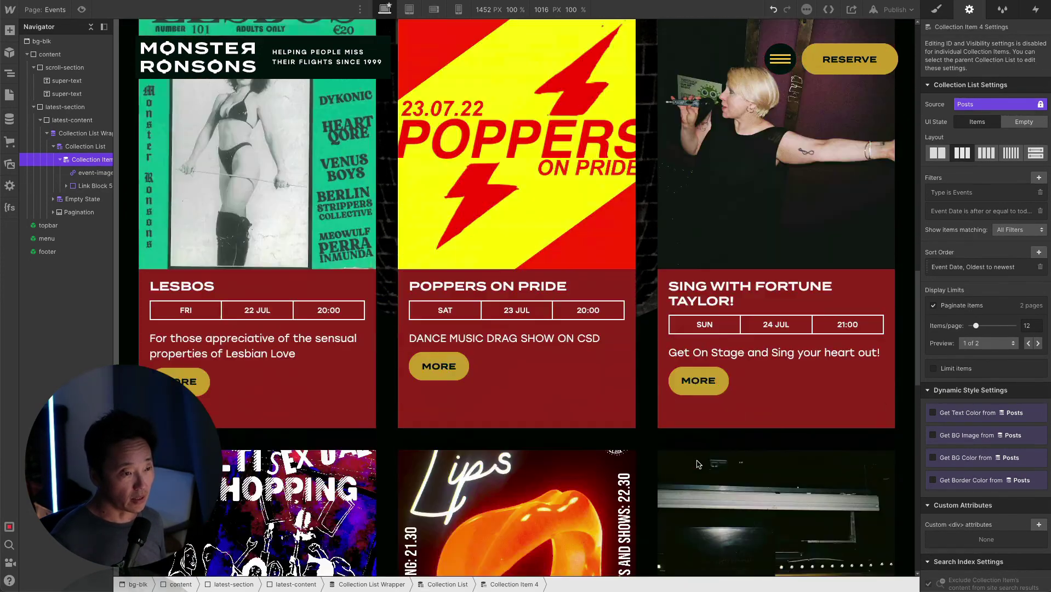
pyautogui.scroll(-3, 696, 464)
pyautogui.scroll(-3, 696, 463)
pyautogui.scroll(6, 696, 463)
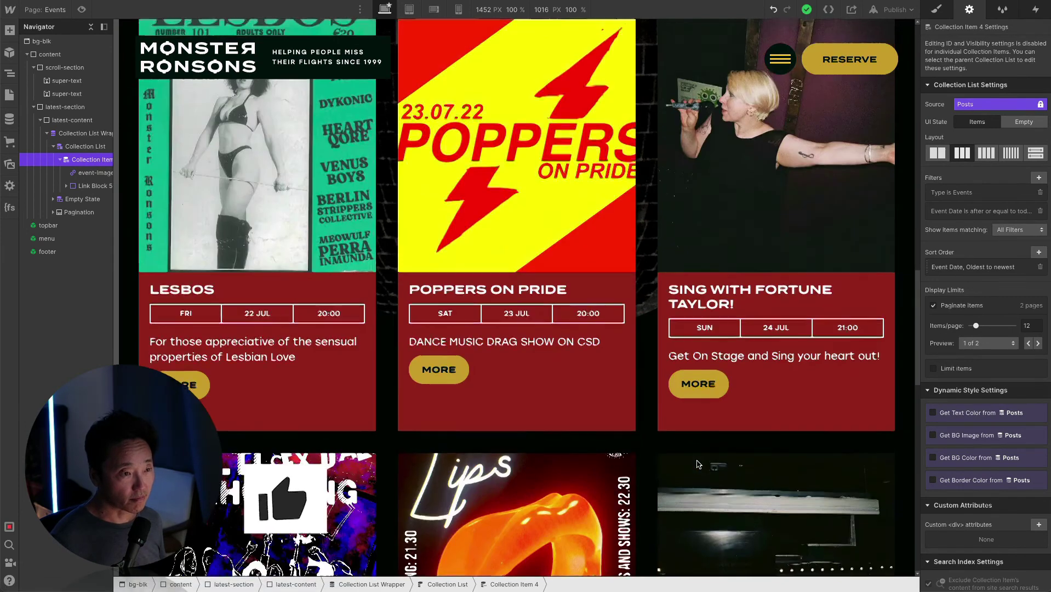
pyautogui.scroll(5, 696, 463)
pyautogui.scroll(5, 697, 463)
pyautogui.scroll(4, 697, 463)
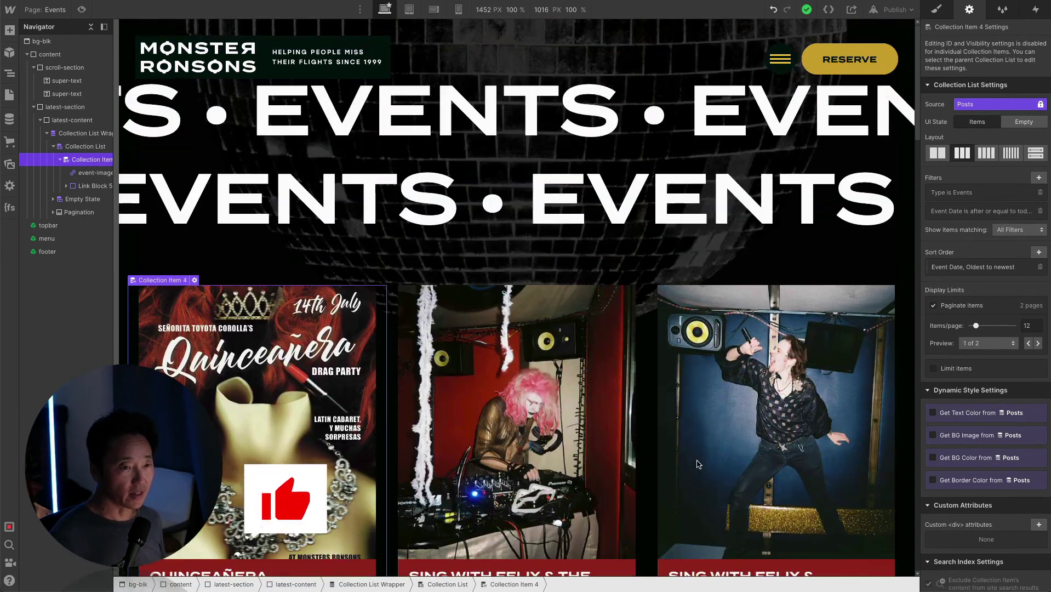